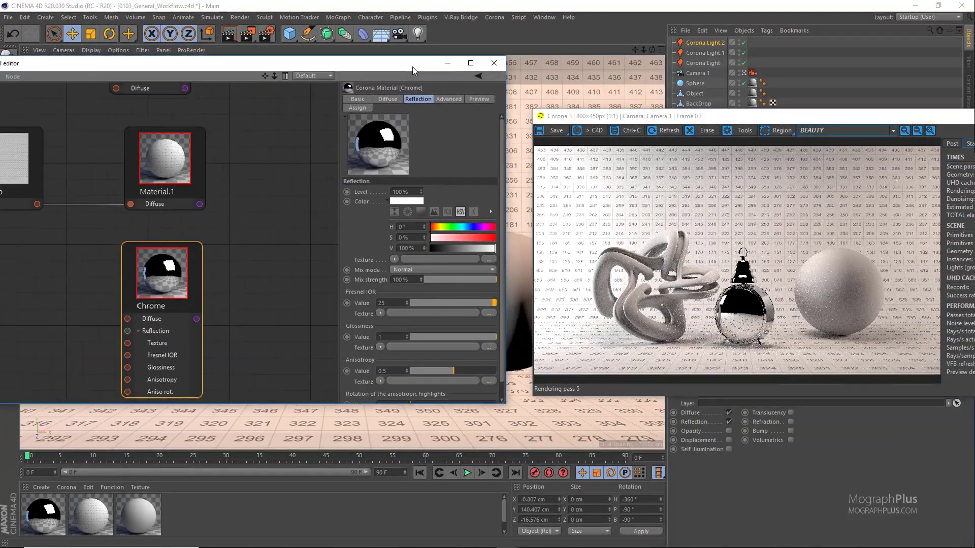
Set the chrome's reflection glossiness to 0.8 and turn off the clock light's colour temperature
double_click(400, 337)
text(0.8)
key(Return)
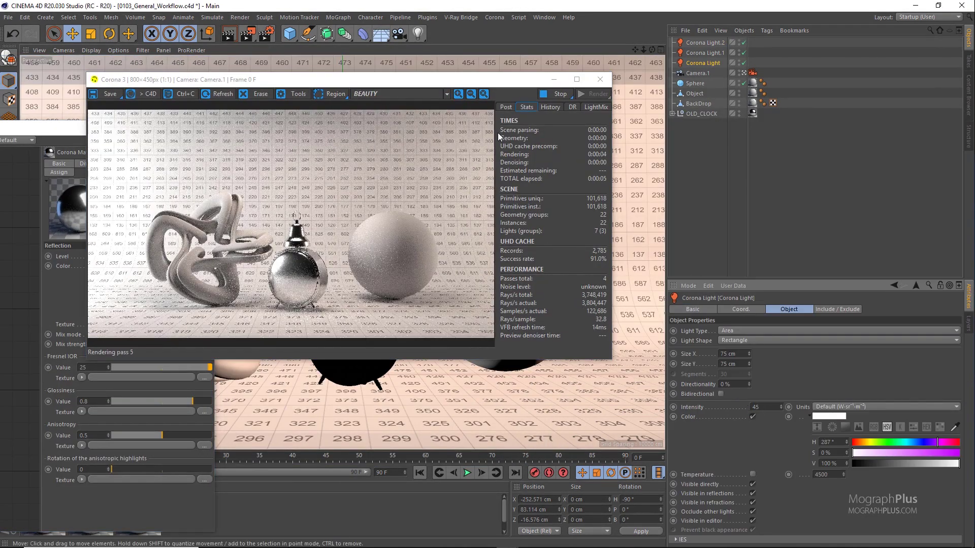
drag(478, 94, 625, 72)
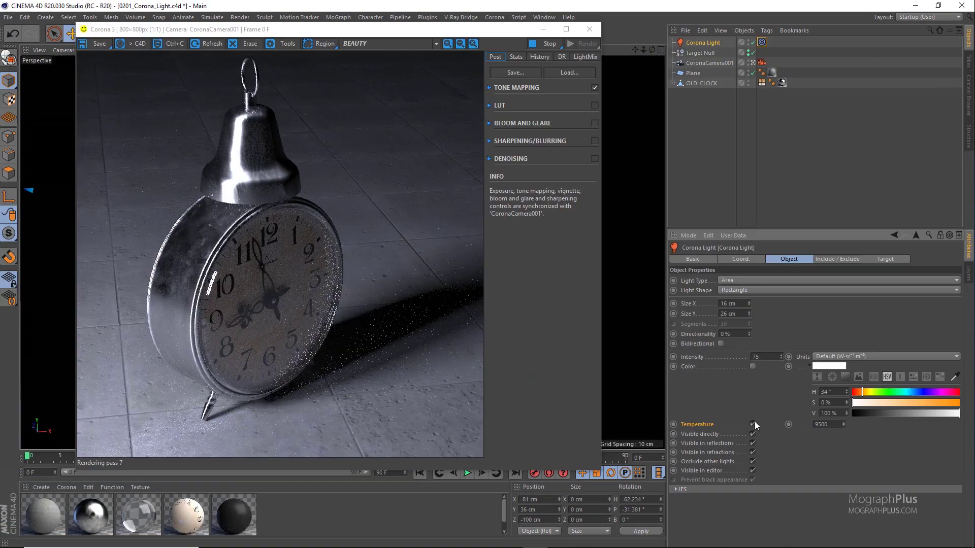
click(753, 424)
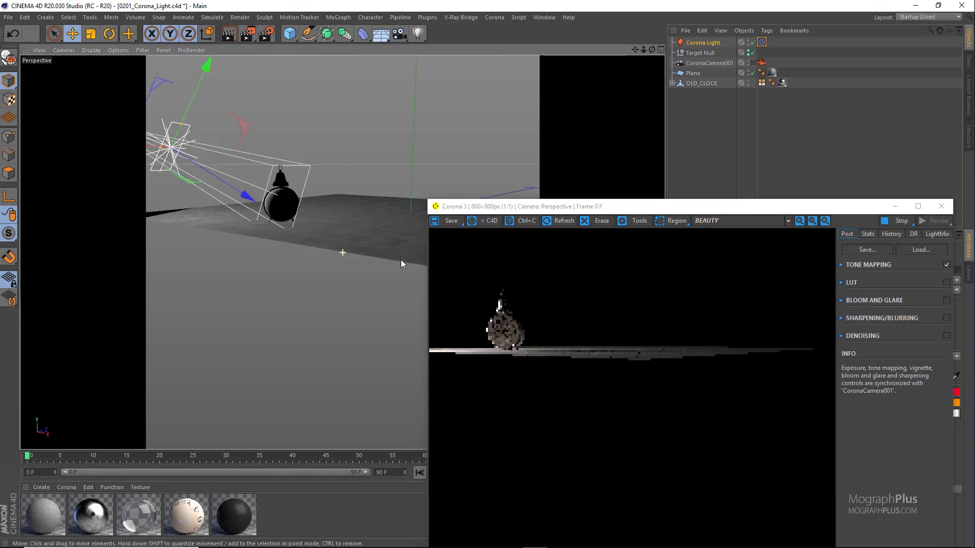
Raise the room light higher along Y in the Front view
alt+drag(443, 292, 402, 265)
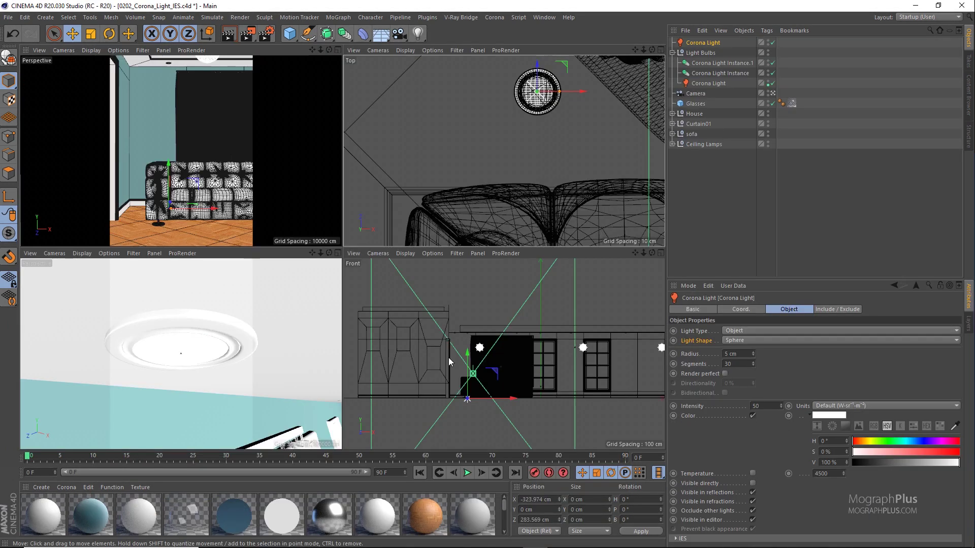
middle_click(449, 357)
scroll(240, 284, up, 3)
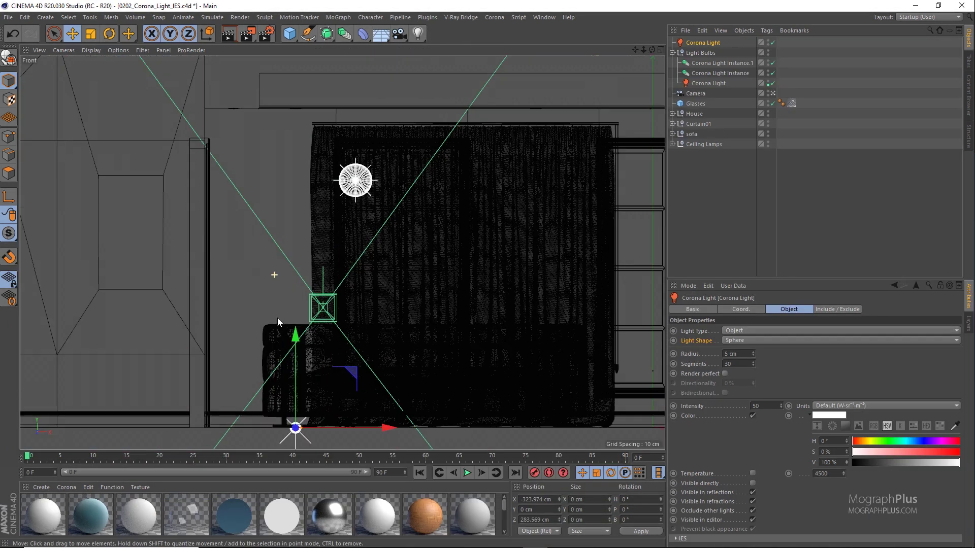
drag(280, 321, 268, 98)
scroll(367, 173, up, 3)
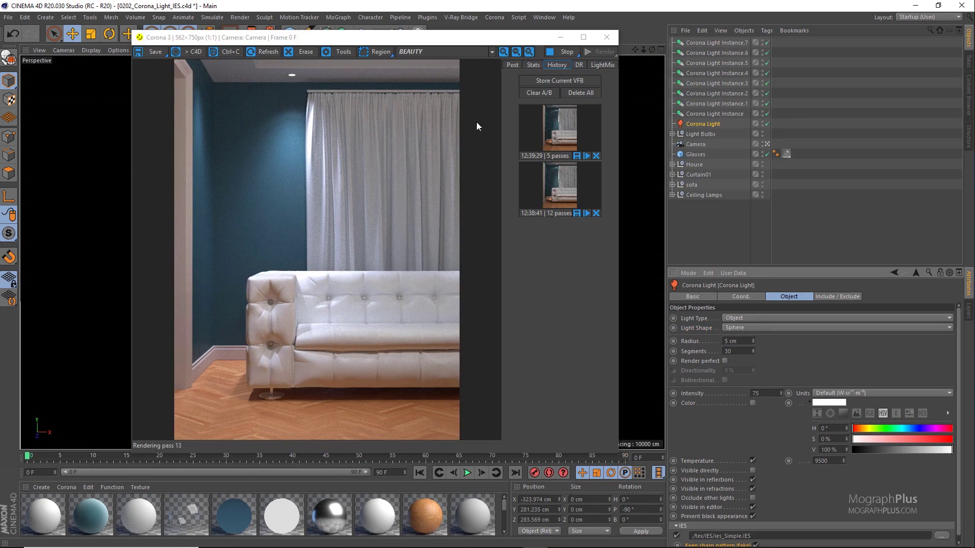
click(513, 64)
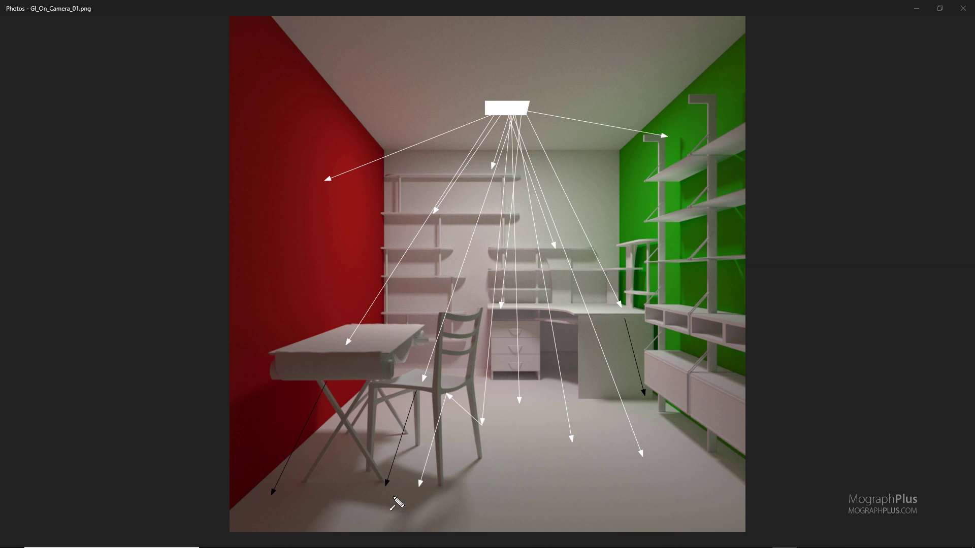
Advance to GI_On_Camera_02.png, the green-walled room diagram
key(Right)
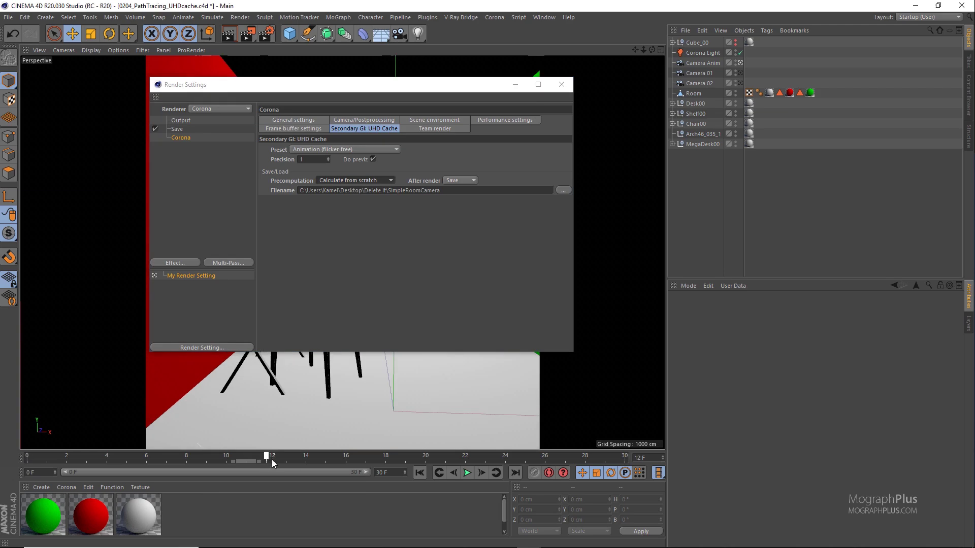
At frame 12, set UHD cache precomputation to Load from file + append
drag(272, 458, 268, 279)
click(356, 180)
click(375, 211)
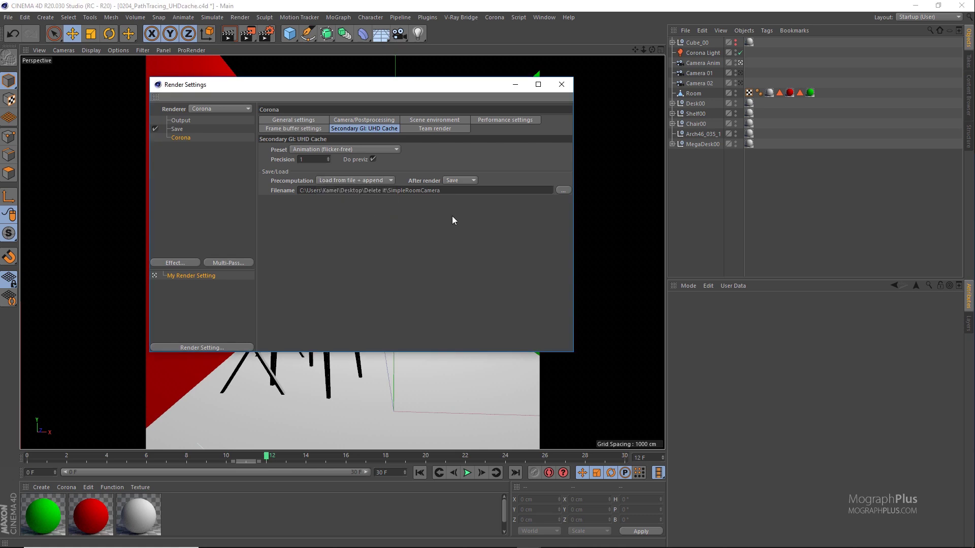
click(310, 123)
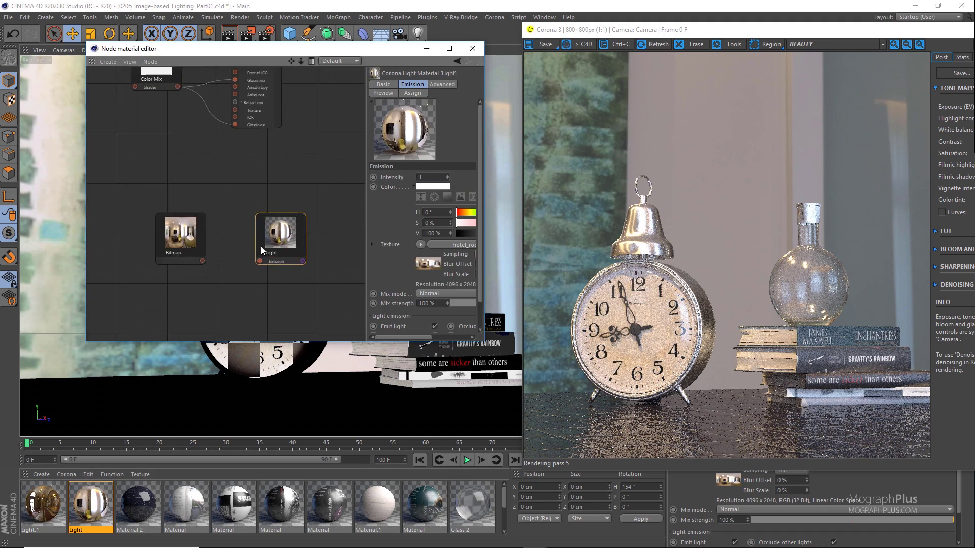
scroll(261, 246, up, 3)
Commit a sun rotation of 192 and set the Corona Sun angle to 32°
right_click(145, 253)
mouse_move(173, 266)
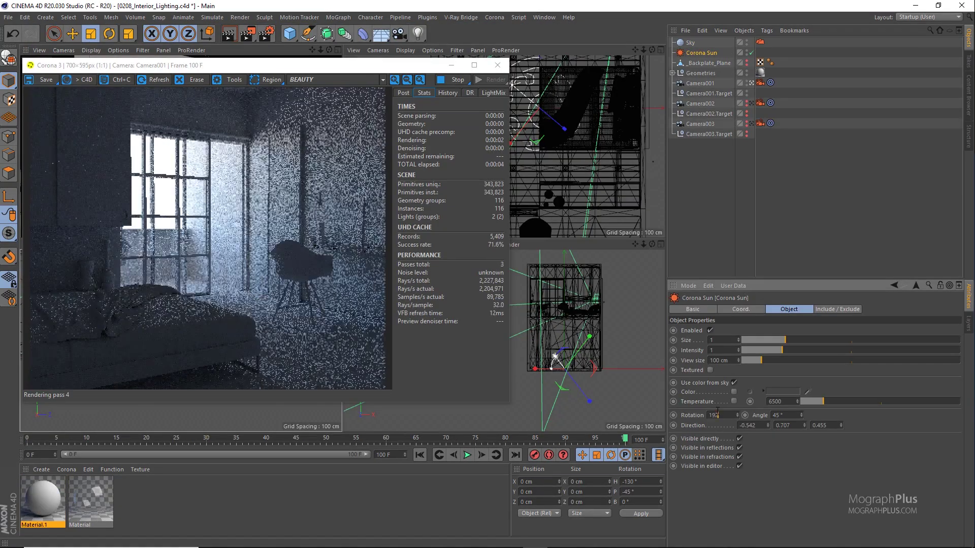
key(Return)
double_click(785, 415)
text(32)
key(Return)
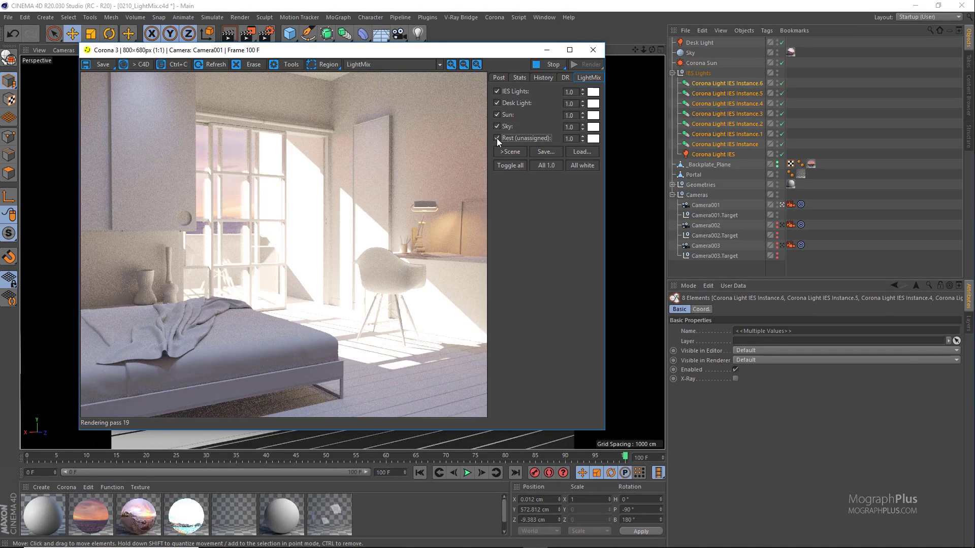
Turn off the Sun in LightMix and tint the IES lights blue
click(497, 115)
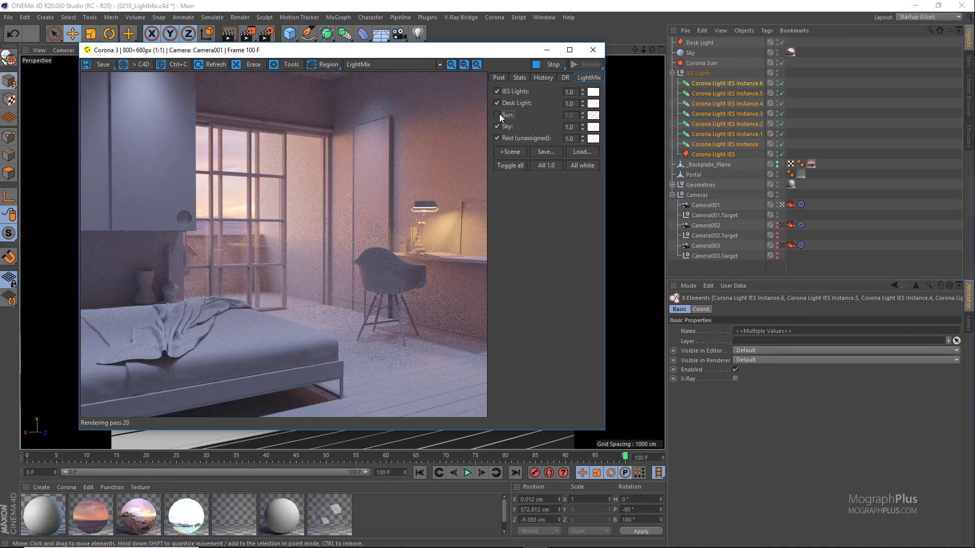
click(593, 92)
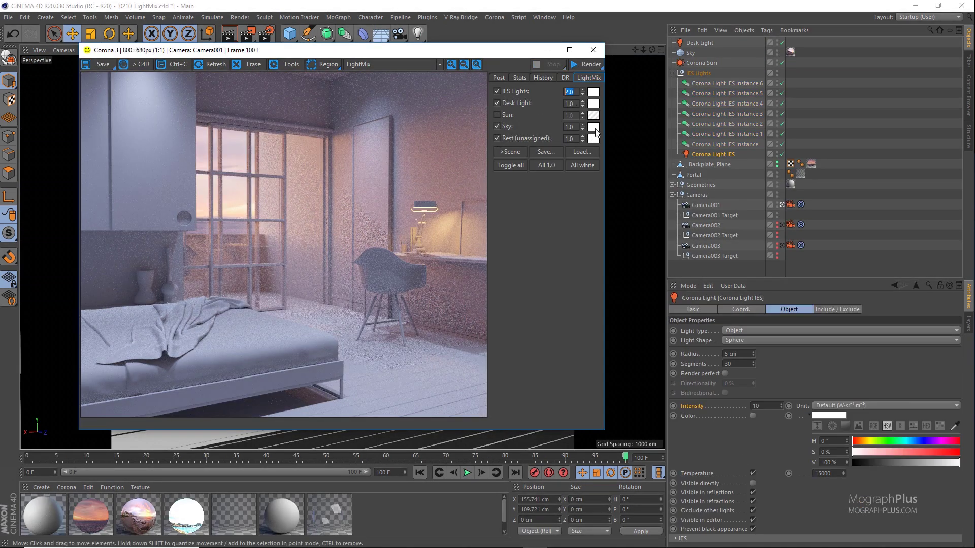
drag(815, 146, 794, 148)
click(756, 217)
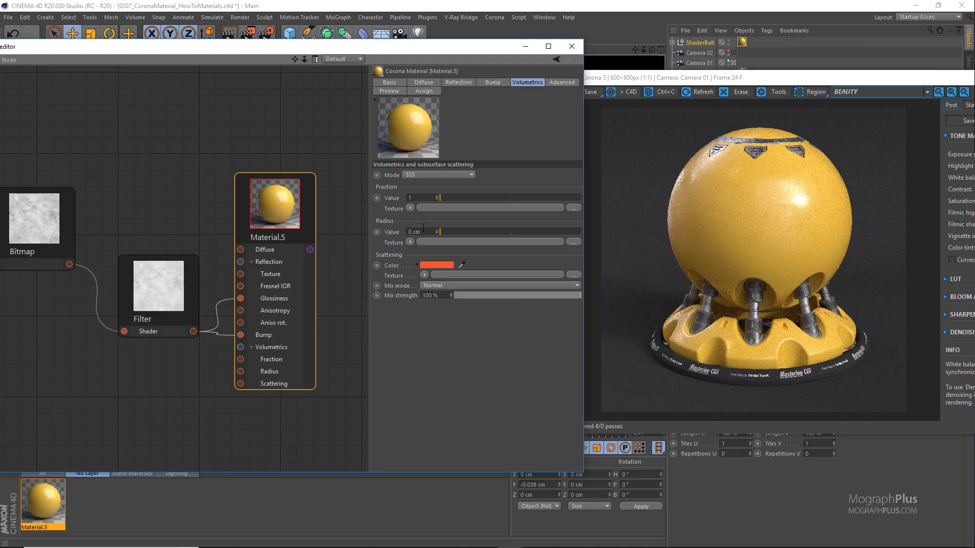
click(423, 232)
Set the scattering radius to 3 and enable bump, wiring the texture into the bump input
text(3)
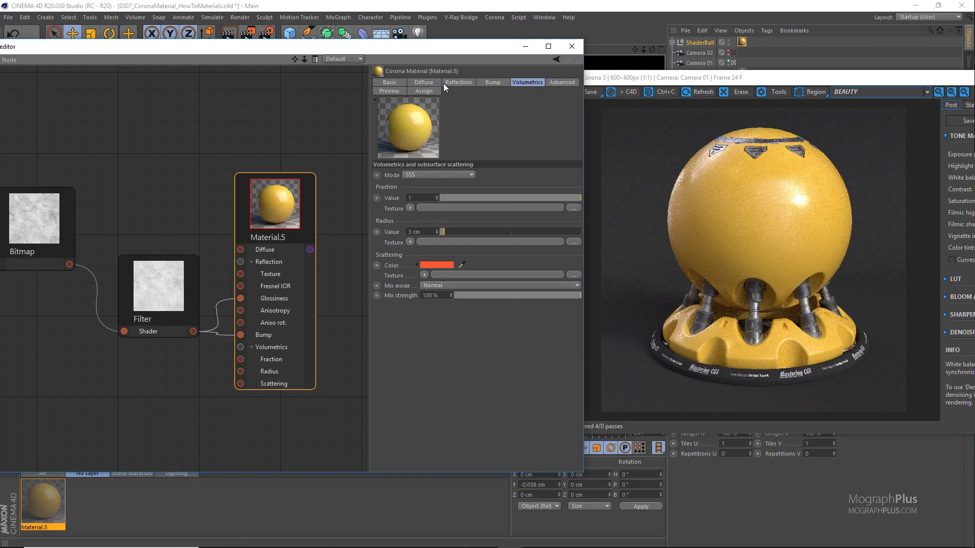
click(429, 83)
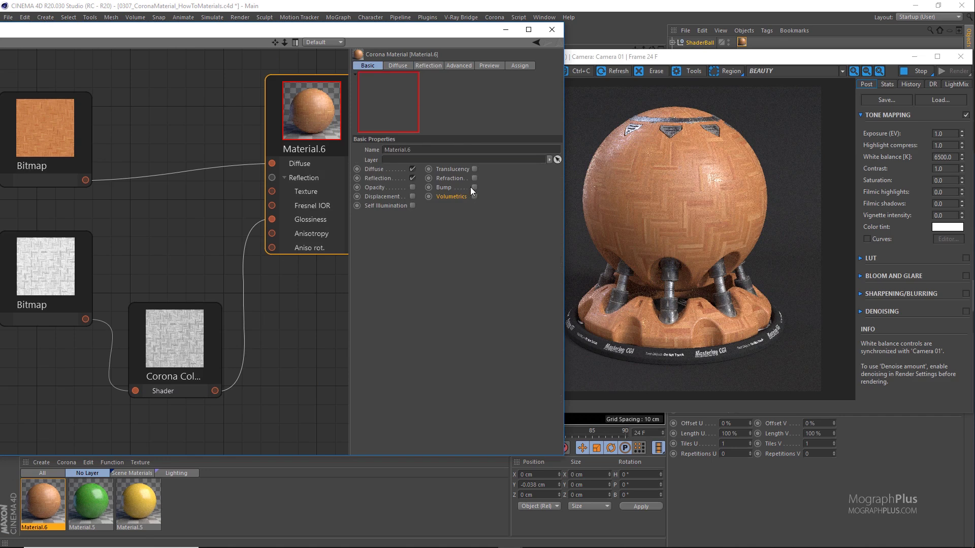
click(474, 188)
drag(85, 319, 265, 270)
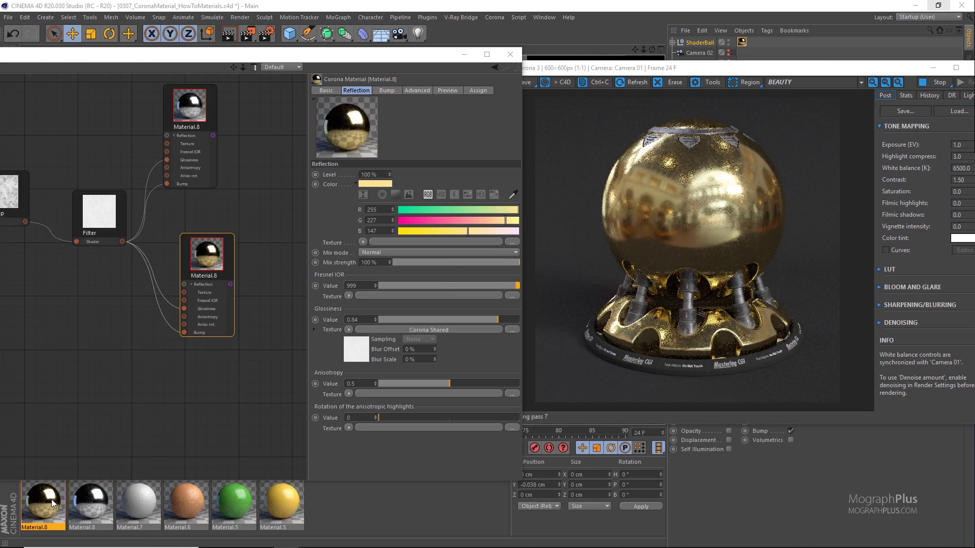
Duplicate the gold Material.8, review its opacity and reflection settings, and browse the skin renders
ctrl+drag(27, 495, 21, 493)
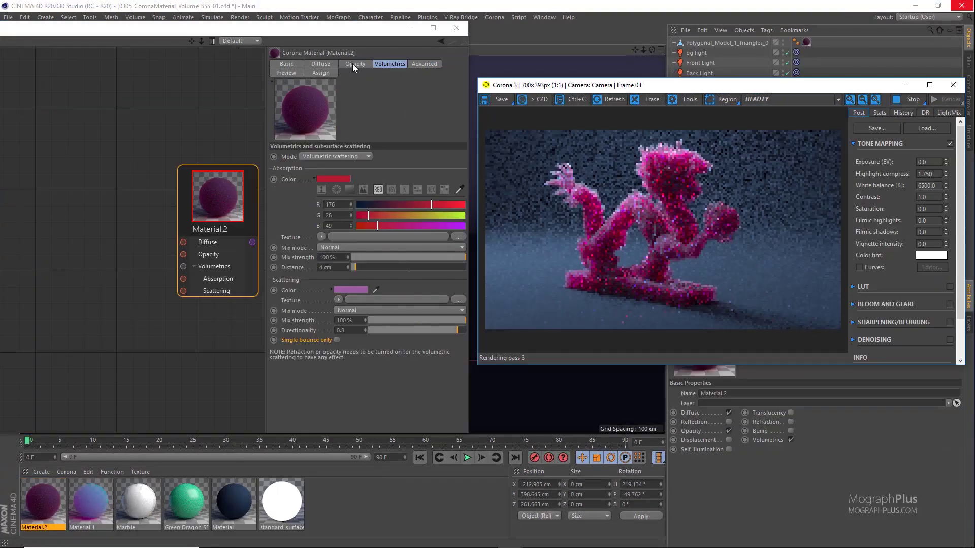
click(352, 63)
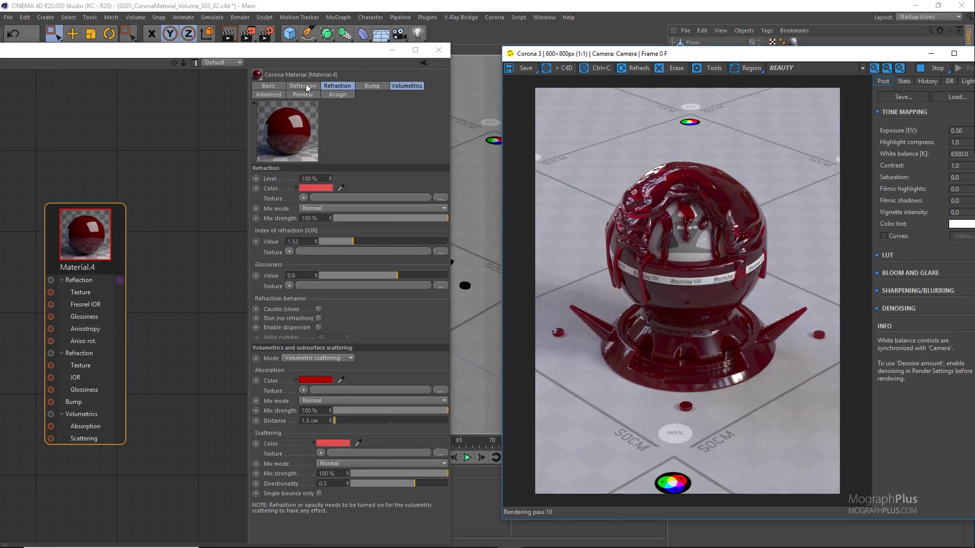
click(306, 86)
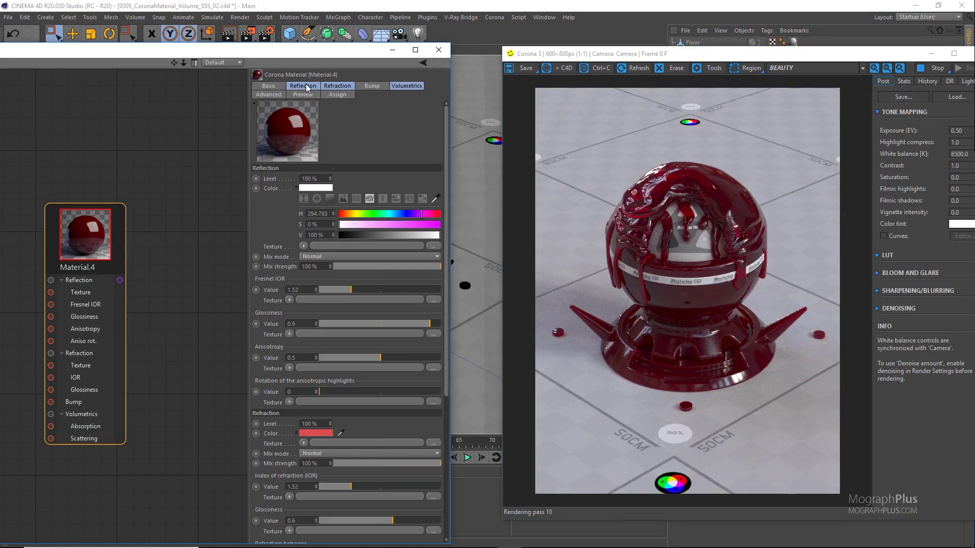
click(296, 188)
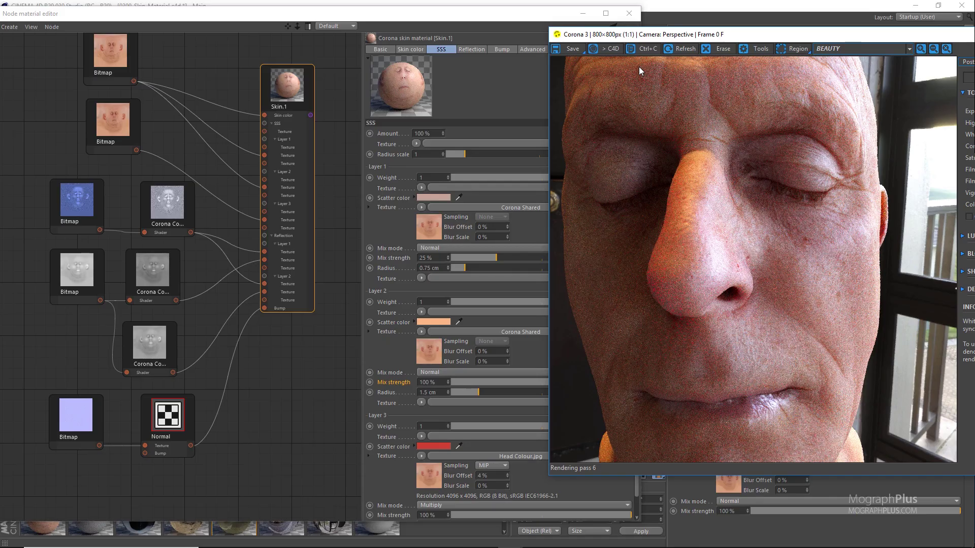
drag(753, 36, 737, 143)
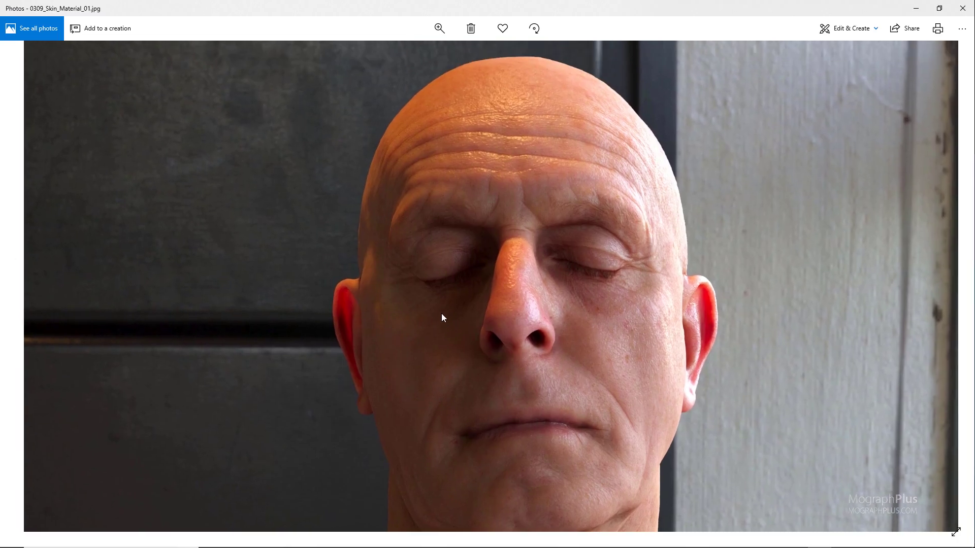
key(Right)
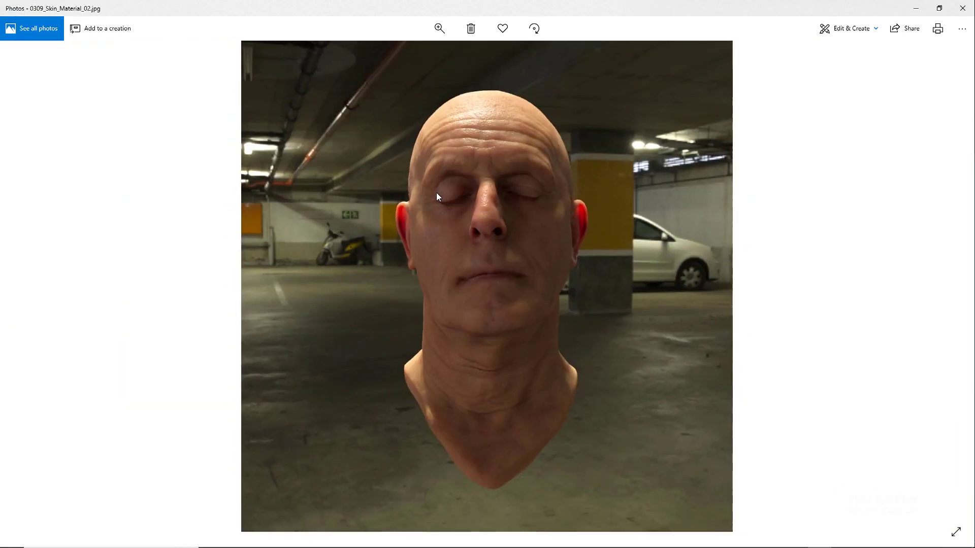
key(Right)
key(Right)
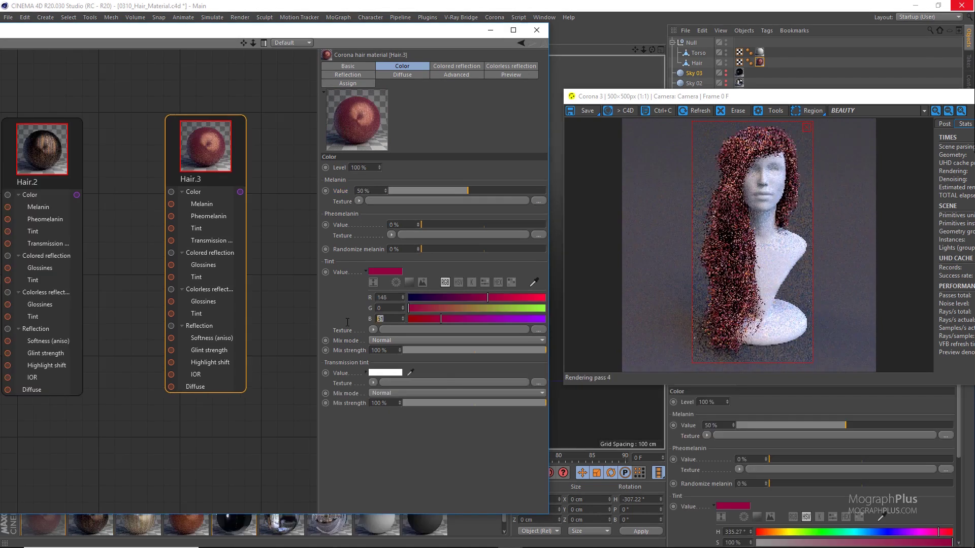
Set the hair tint's blue to 95, shift transmission towards magenta, and set melanin to 10%
text(95)
key(Return)
drag(385, 271, 385, 372)
double_click(364, 190)
text(10)
key(Return)
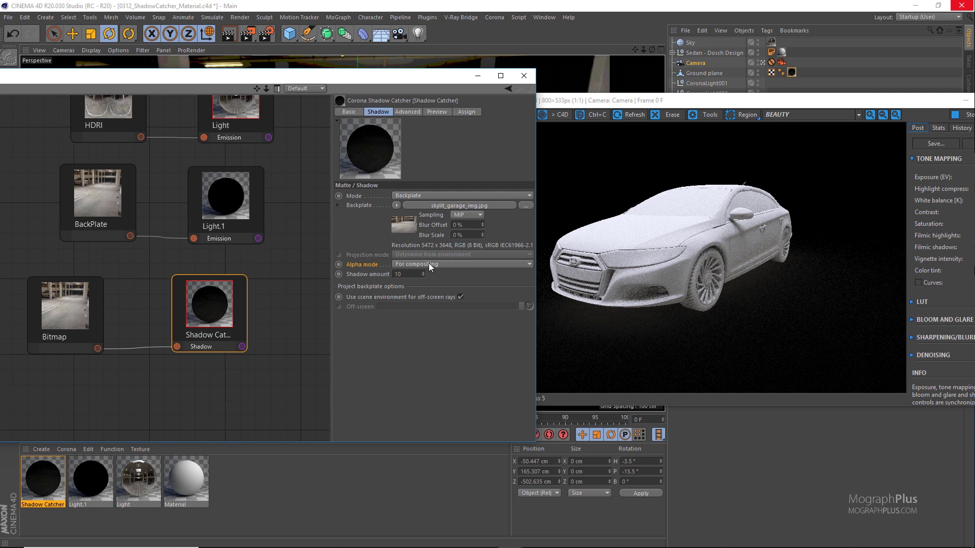
Change the shadow catcher's alpha mode and inspect the BackPlate and Light.1 nodes
click(430, 264)
click(430, 277)
click(105, 188)
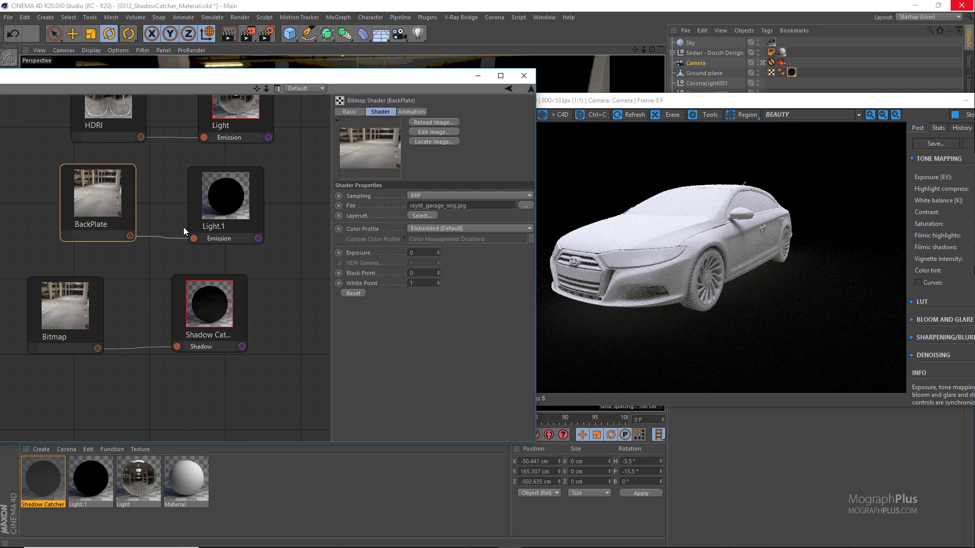
click(226, 199)
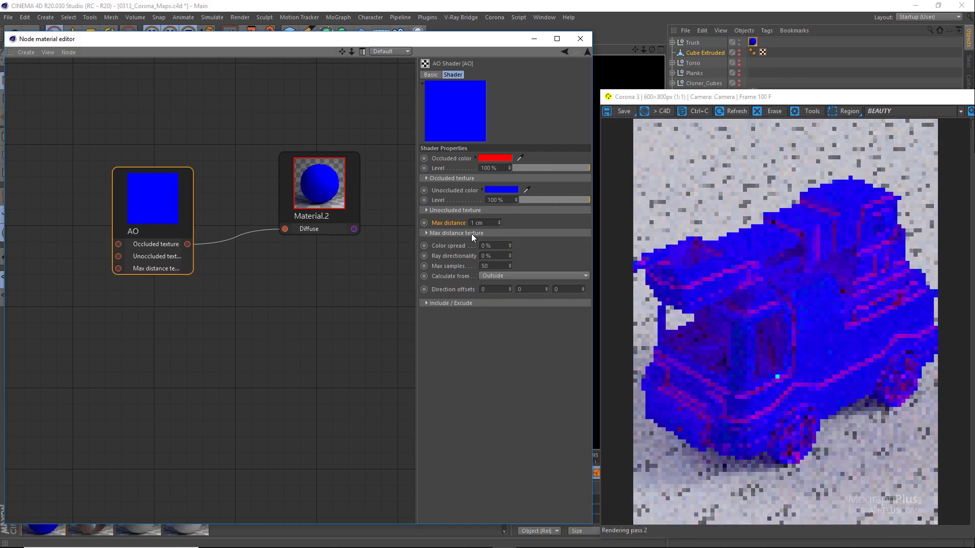
Set the AO max distance to 3 cm
double_click(477, 223)
text(3)
key(Return)
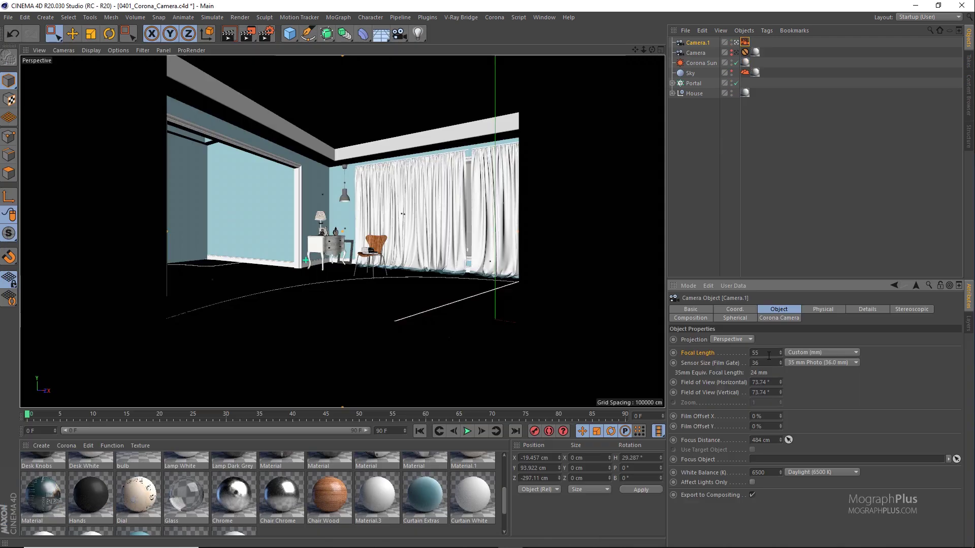
Set the camera's focal length to 85
double_click(769, 354)
text(85)
key(Return)
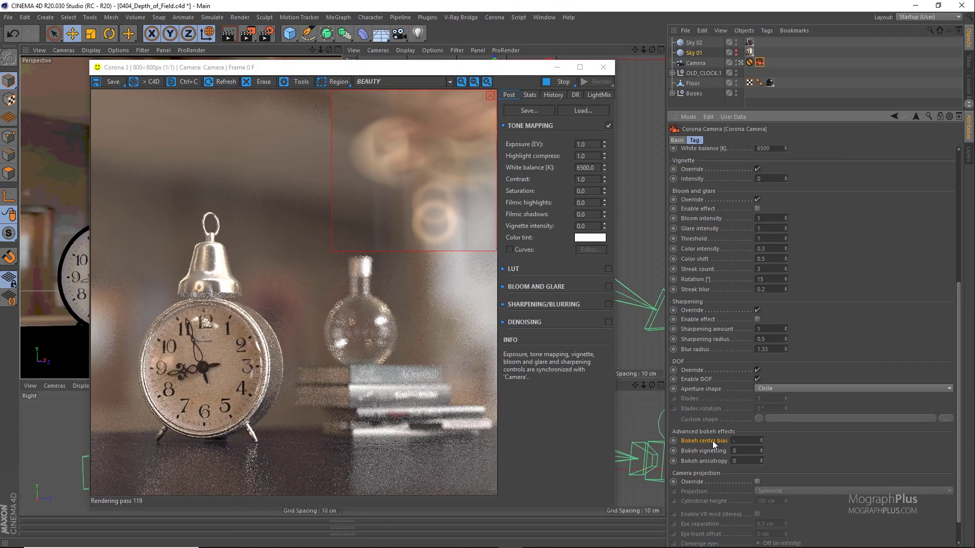
Set bokeh anisotropy to -0.8 and glare intensity to 1
click(745, 461)
text(-0.8)
key(Return)
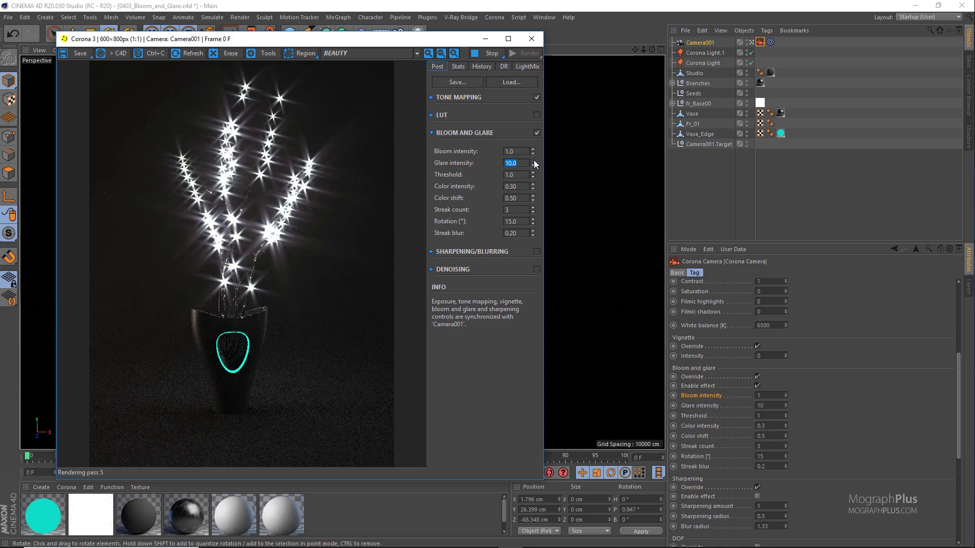
text(1)
key(Return)
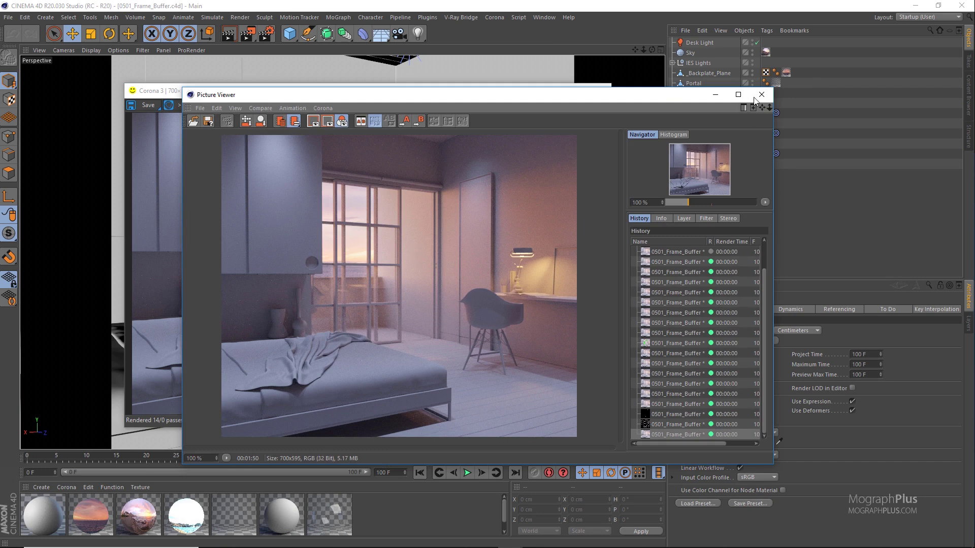
Close the Picture Viewer and enable the camera's DOF override
click(760, 95)
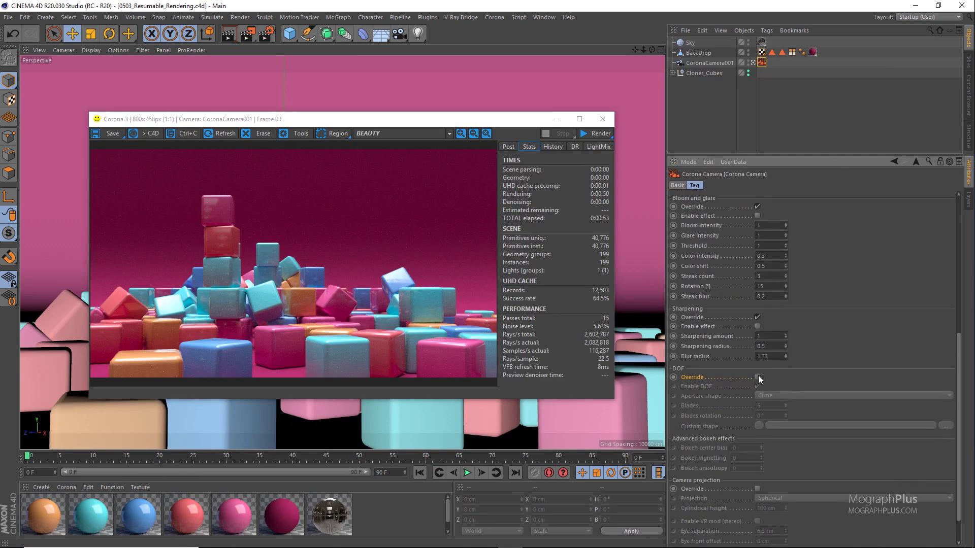
click(757, 377)
click(265, 33)
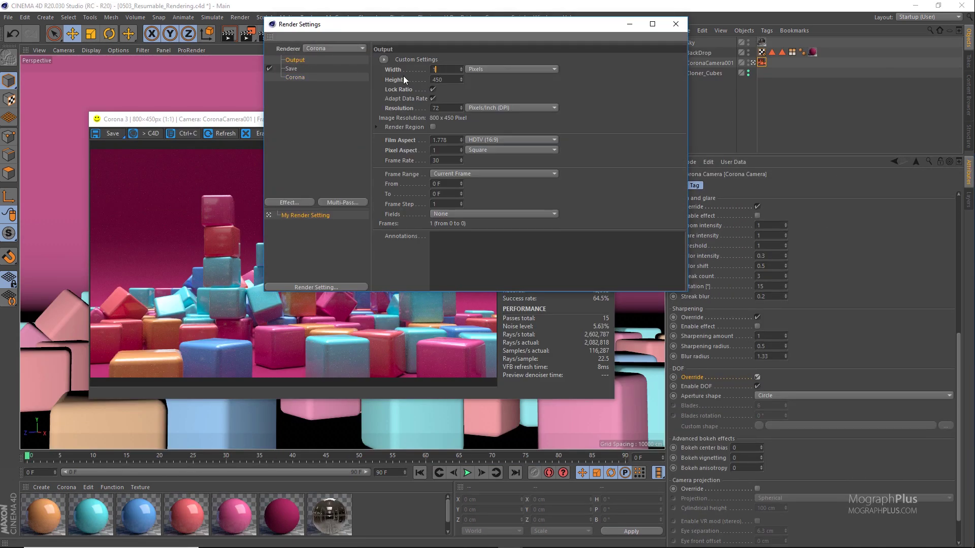
Switch the VFB back to BEAUTY and set Corona max sample intensity to 10
click(313, 77)
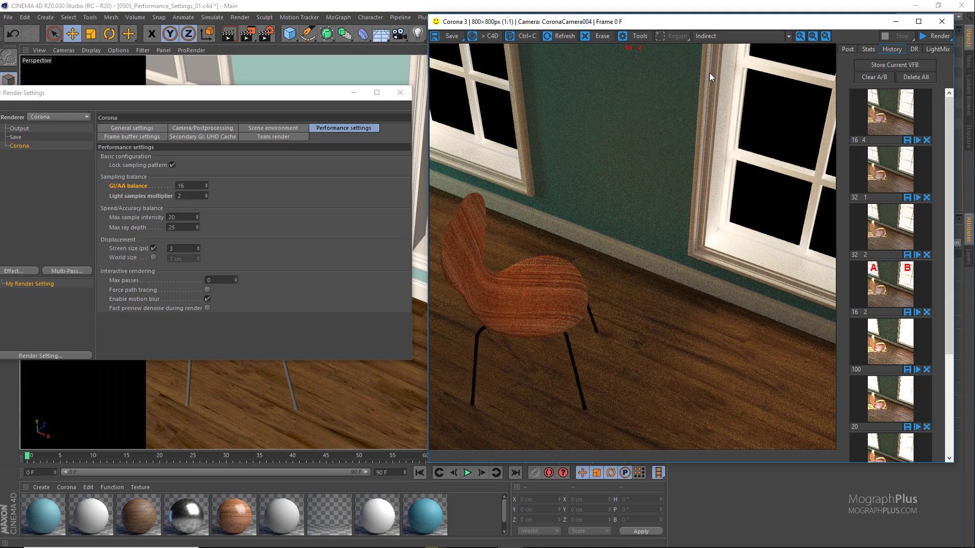
click(719, 36)
click(718, 50)
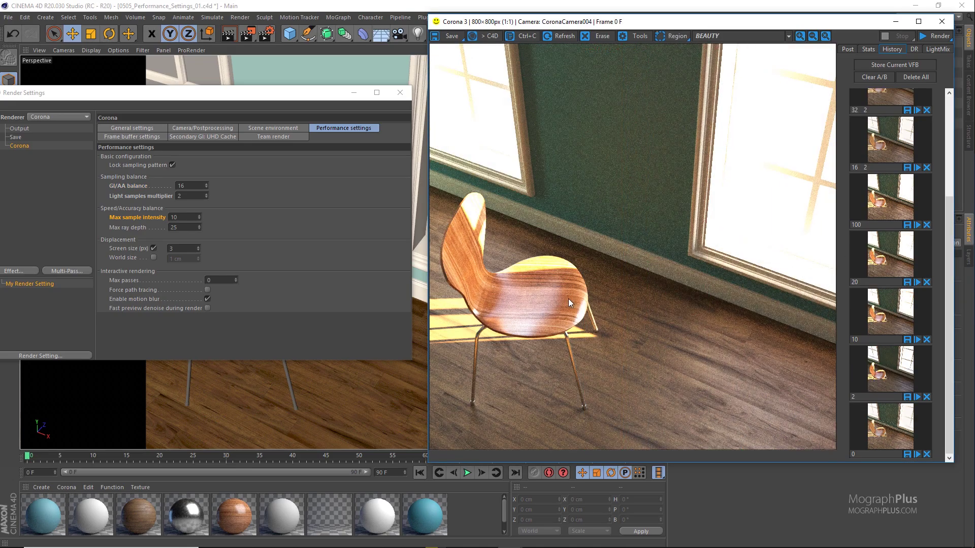
click(179, 217)
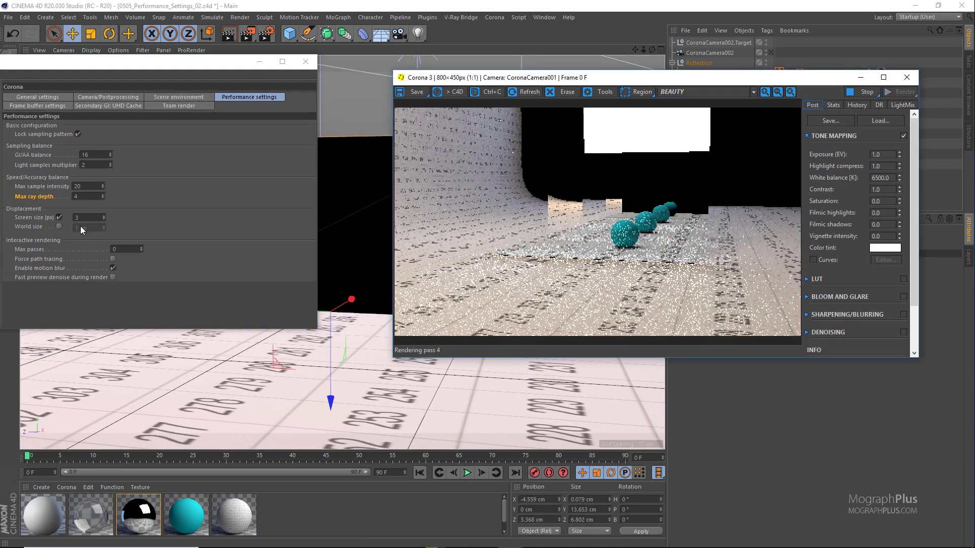
Set Corona's max ray depth to 10
double_click(88, 197)
text(10)
key(Return)
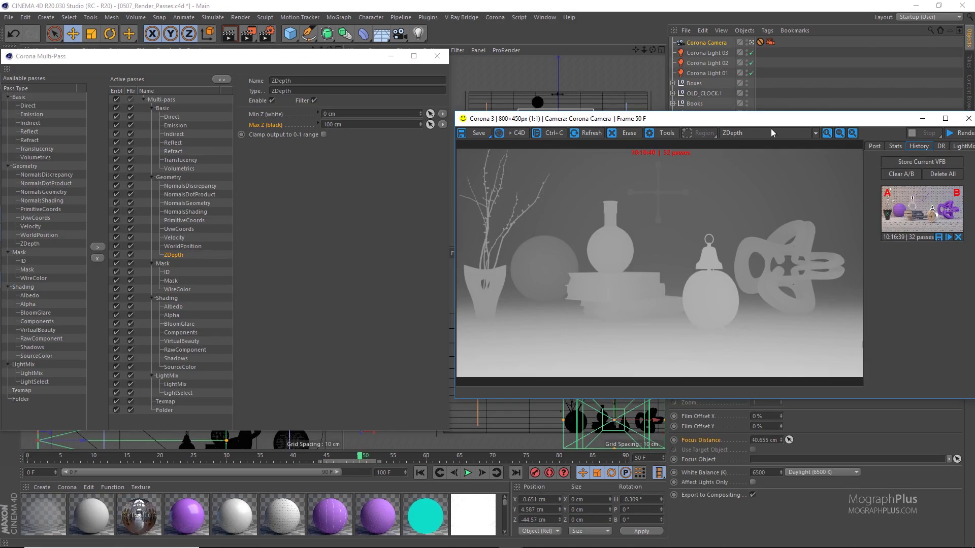
View the ID and SourceColor passes in the Corona VFB
click(782, 133)
click(763, 269)
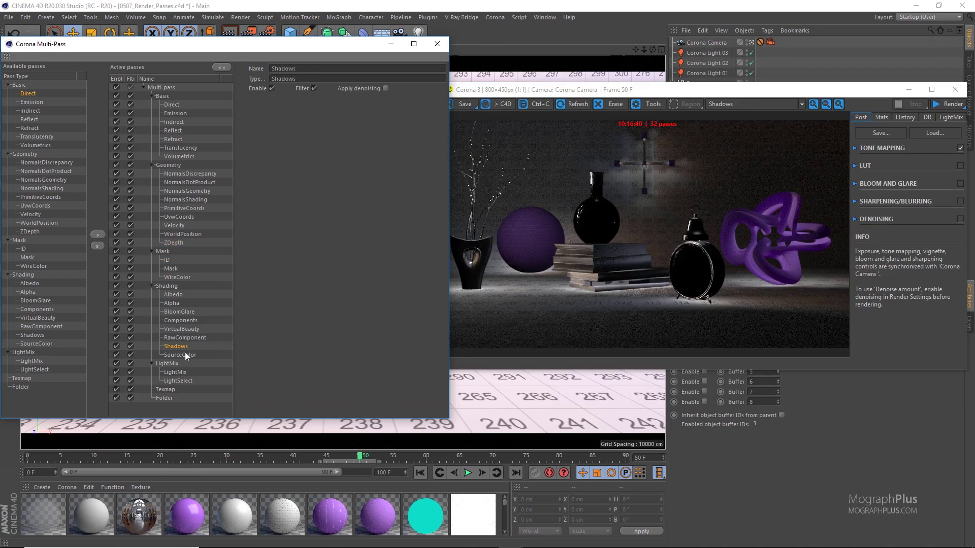
click(801, 105)
click(746, 220)
click(315, 101)
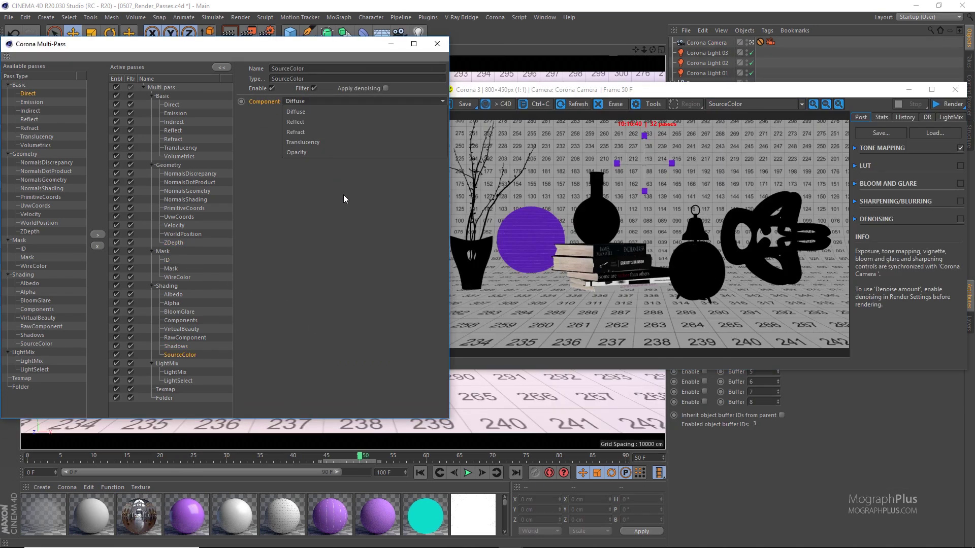
drag(599, 93, 611, 96)
View the Mask and BloomGlare passes and enable bloom and glare
click(767, 106)
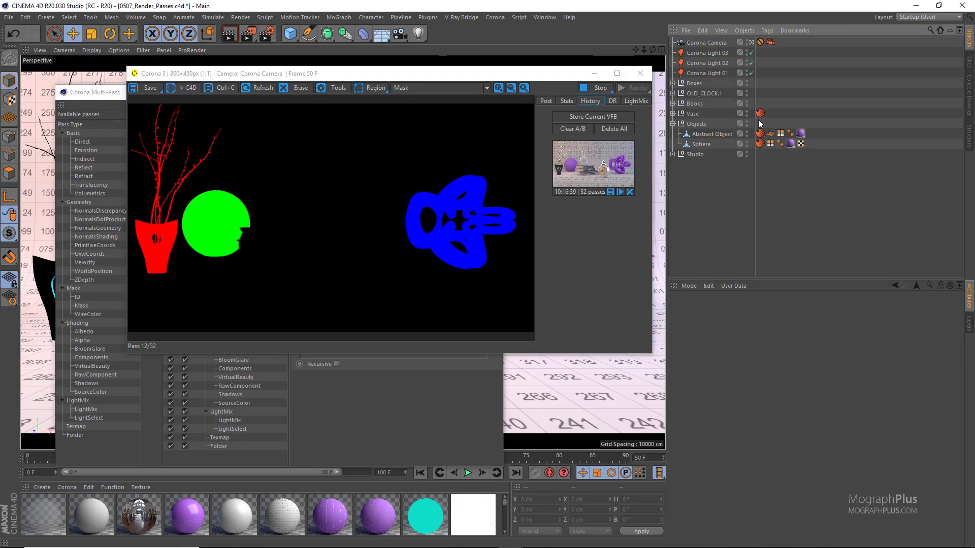
click(760, 143)
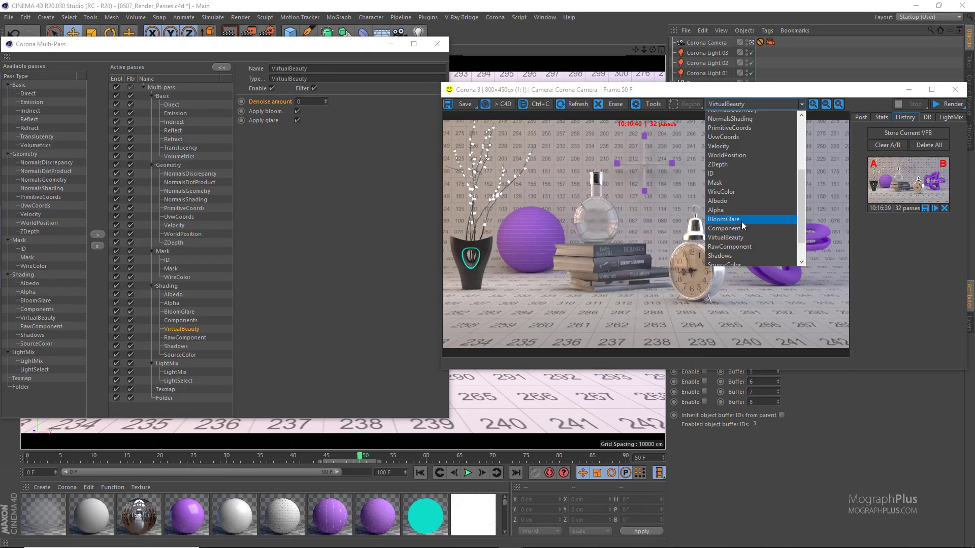
click(731, 219)
click(862, 117)
click(960, 184)
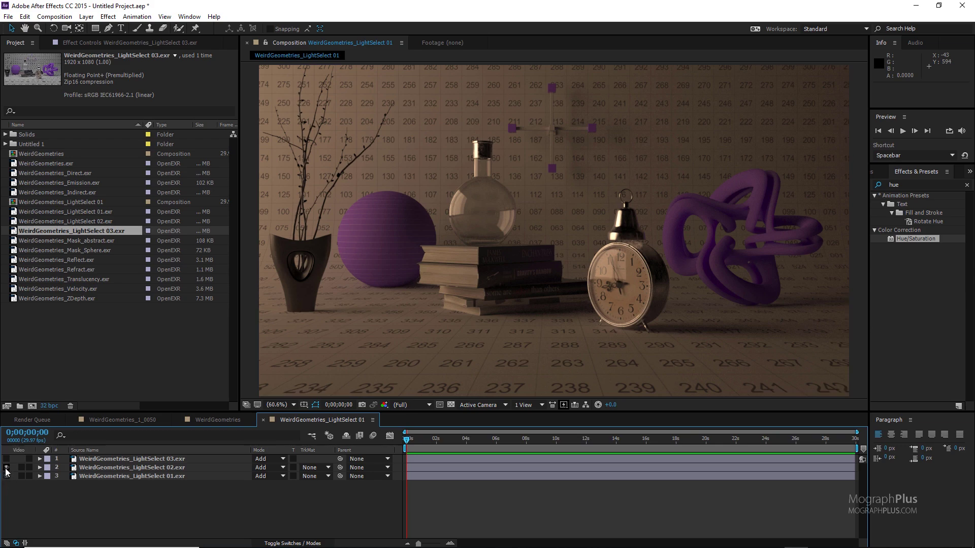
In After Effects, show LightSelect layers 3 and 1 and extract the Reflect channels
click(6, 475)
click(6, 459)
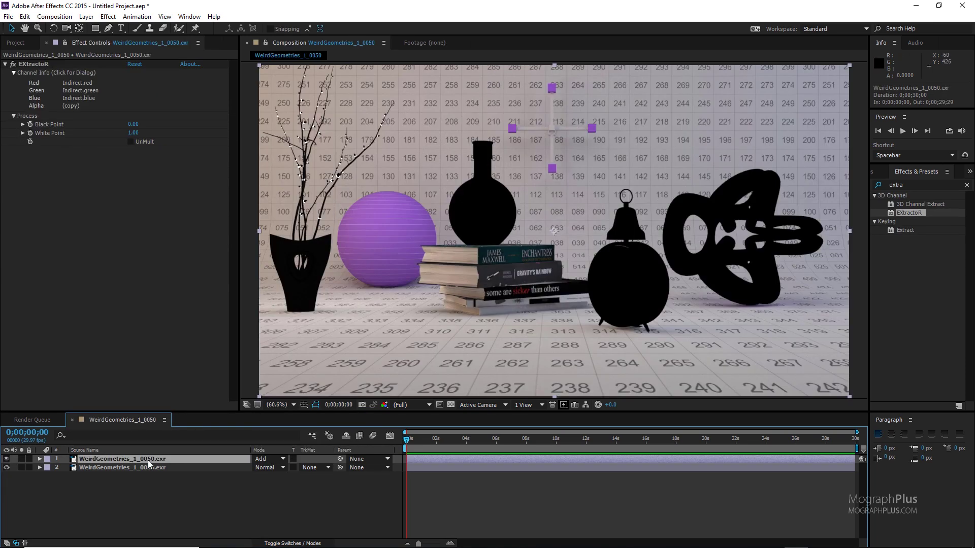
click(56, 73)
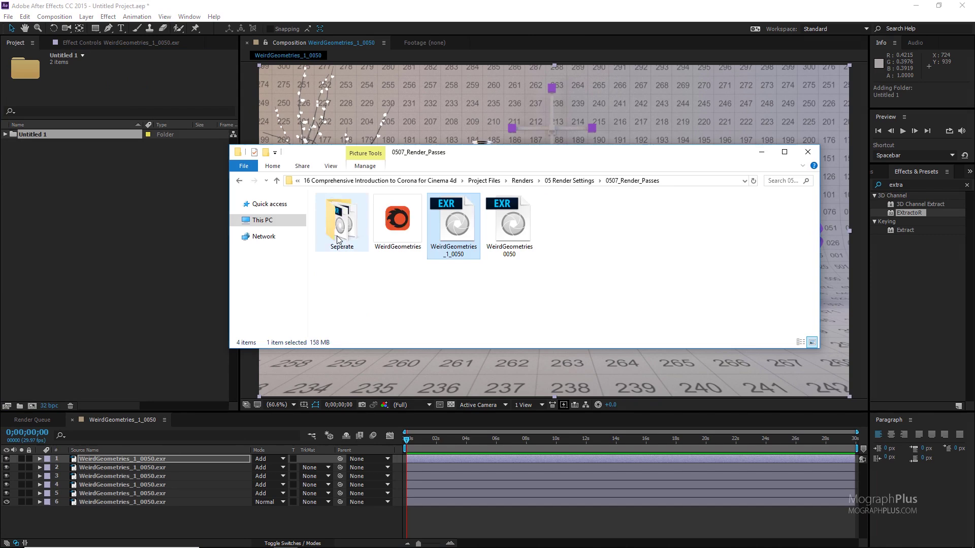
Set the VFB exposure to 2 for the dragon proxy render
double_click(339, 224)
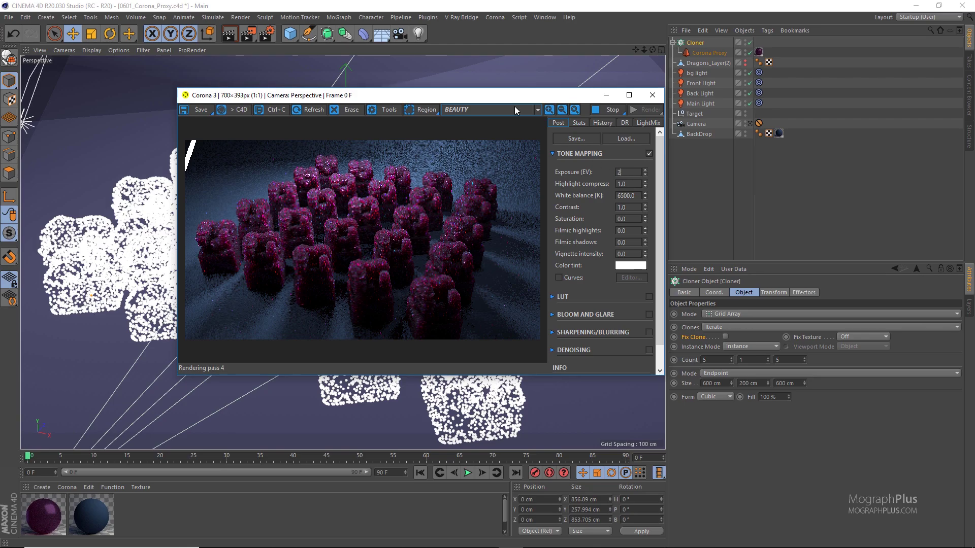
text(2)
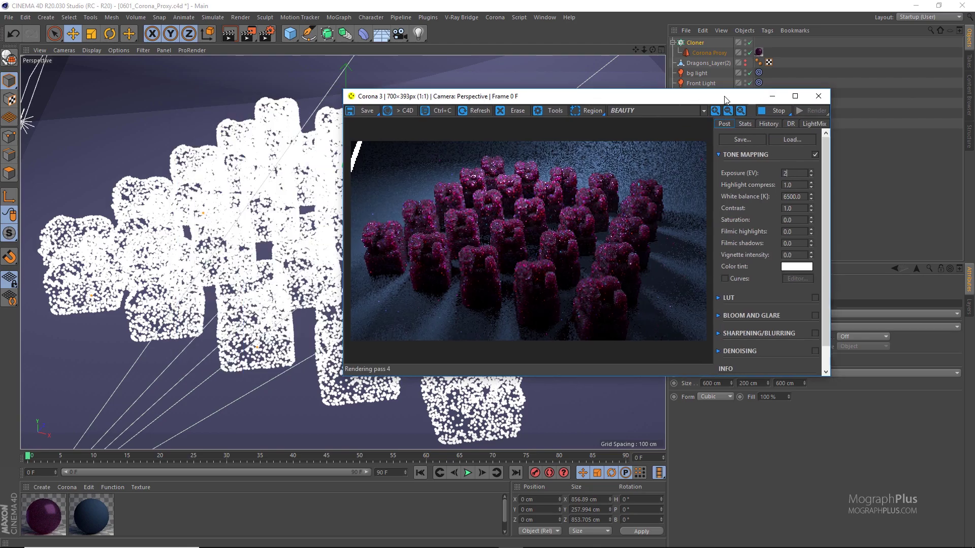
drag(747, 100, 776, 100)
Convert the Sidewalk scene's materials to Corona with Convert scene
alt+drag(284, 244, 315, 260)
scroll(315, 260, up, 3)
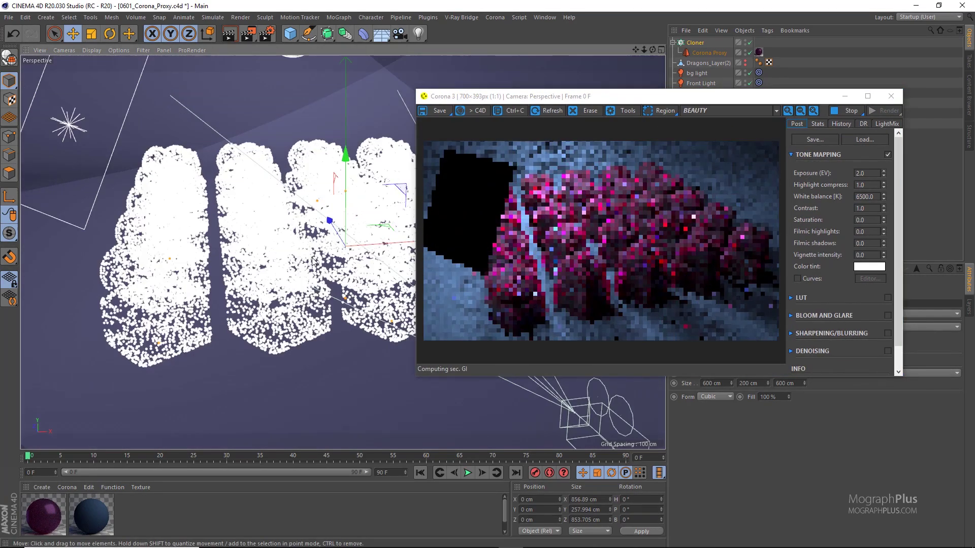
scroll(315, 260, up, 2)
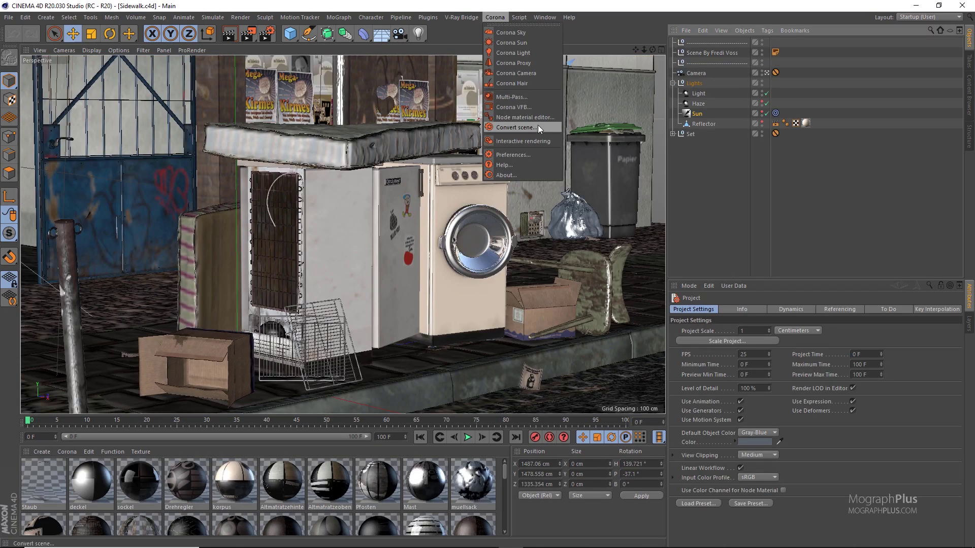
click(537, 127)
click(538, 303)
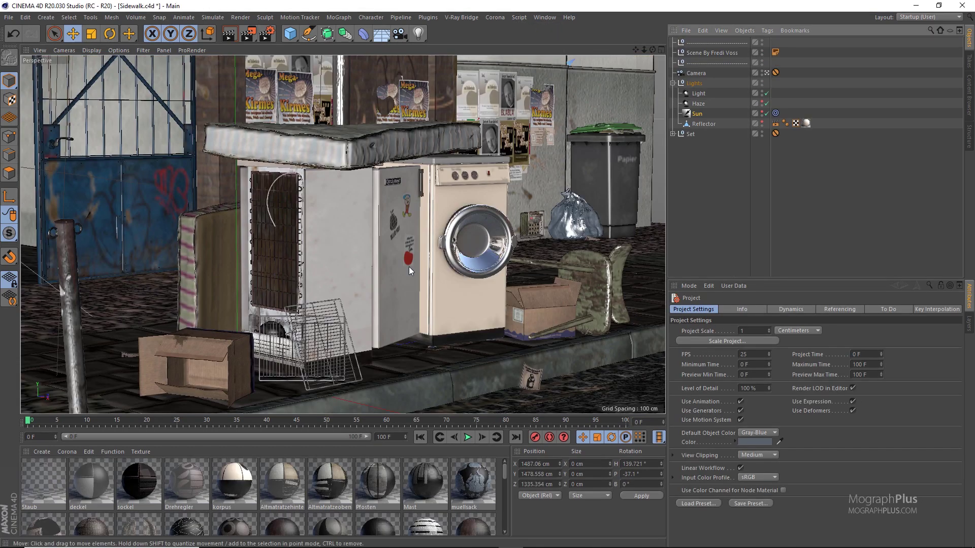